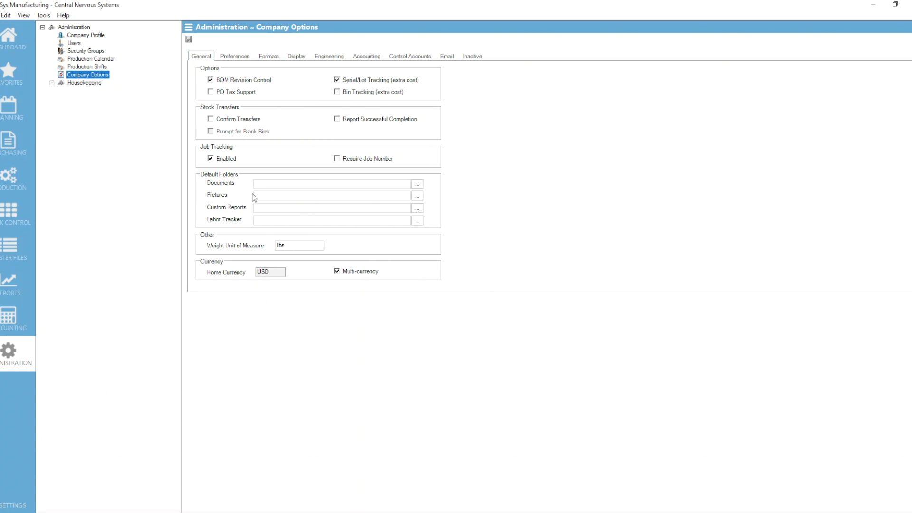
- Review the Email tab of Company Options, then switch to the Purchasing area
{"action": "left_click", "coordinate": [442, 58]}
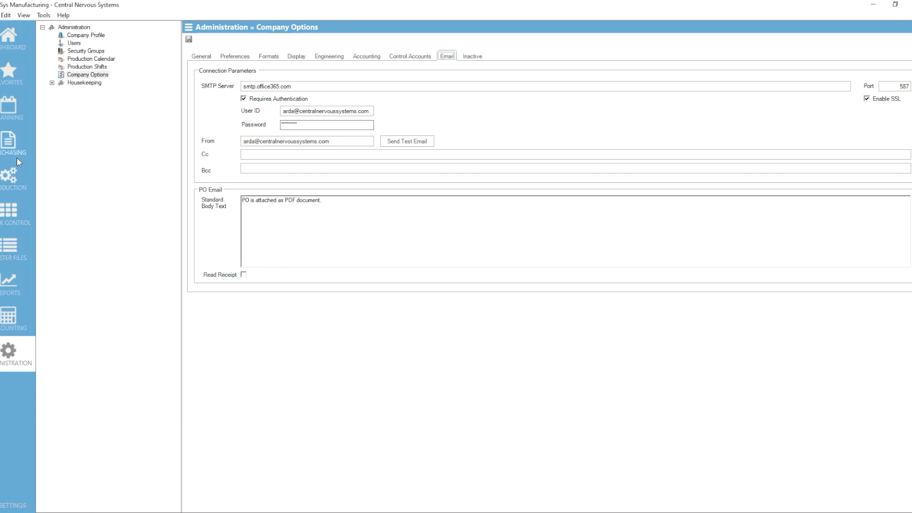
{"action": "left_click", "coordinate": [11, 143]}
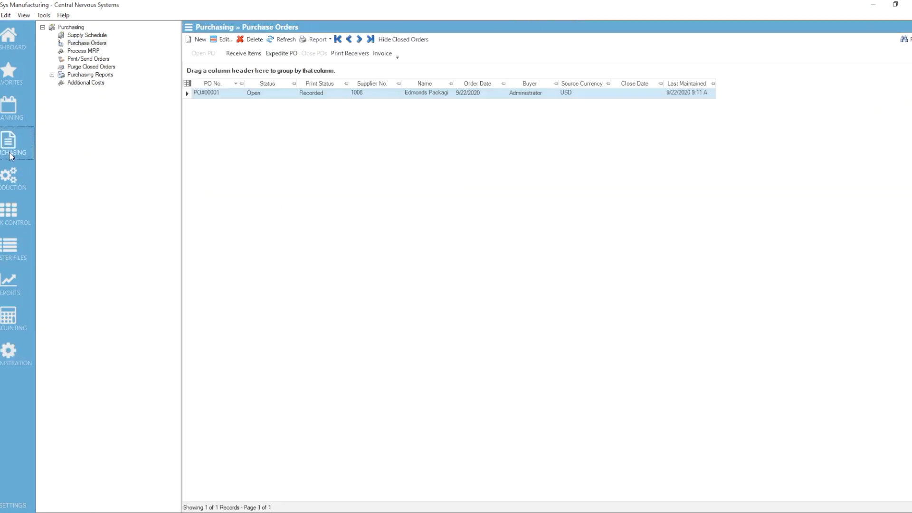
- Open PO#00001 for Edmonds Packaging Ltd. ($32,400.00) from the Purchase Orders list
{"action": "left_click", "coordinate": [88, 45]}
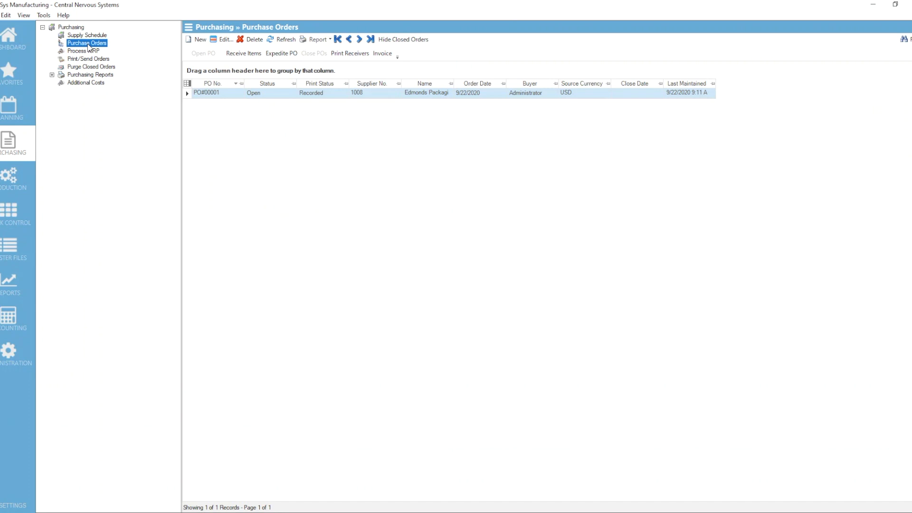
{"action": "double_click", "coordinate": [218, 98]}
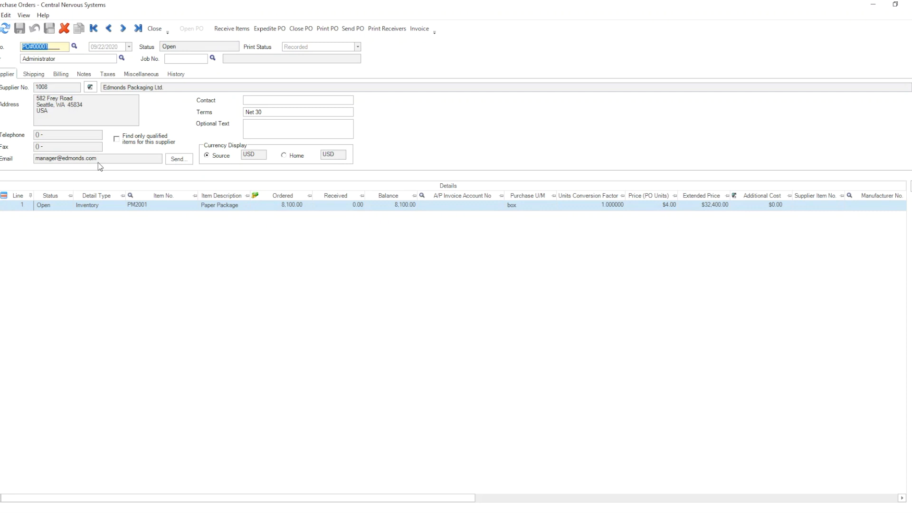
{"action": "left_click", "coordinate": [178, 161]}
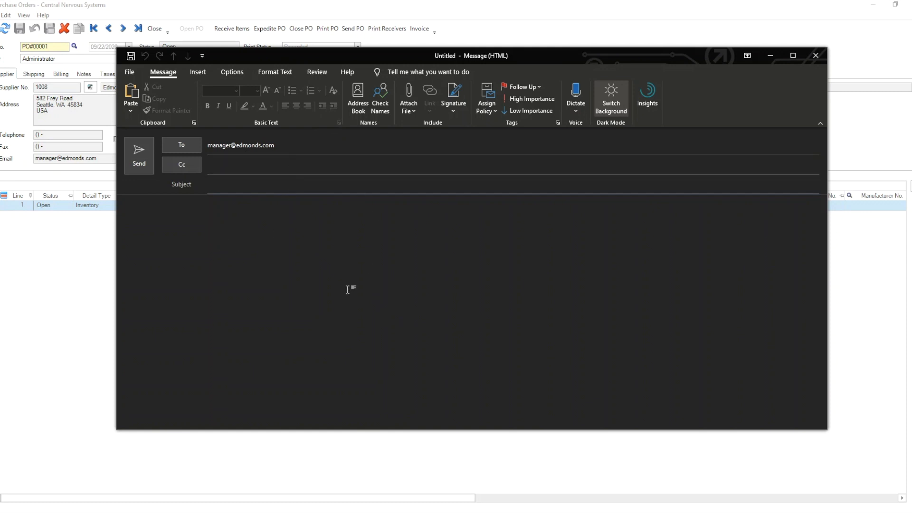
{"action": "left_click", "coordinate": [815, 56]}
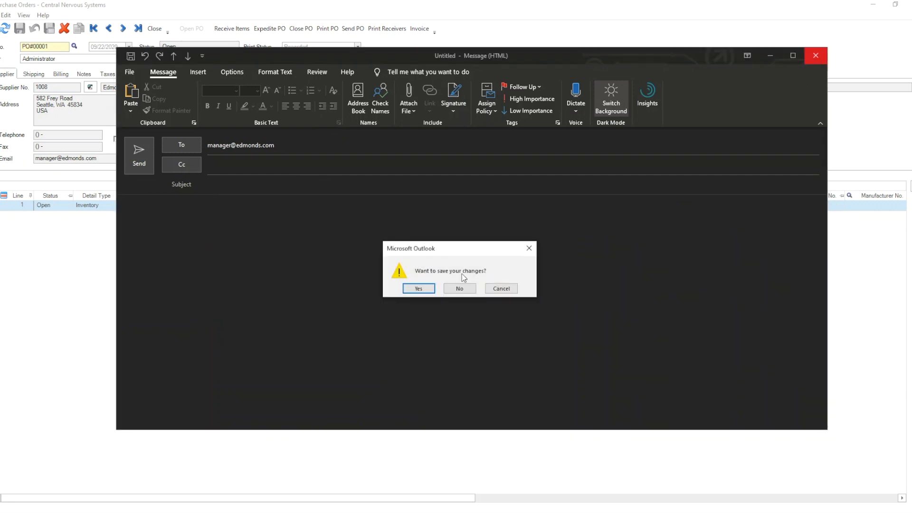
{"action": "left_click", "coordinate": [455, 291]}
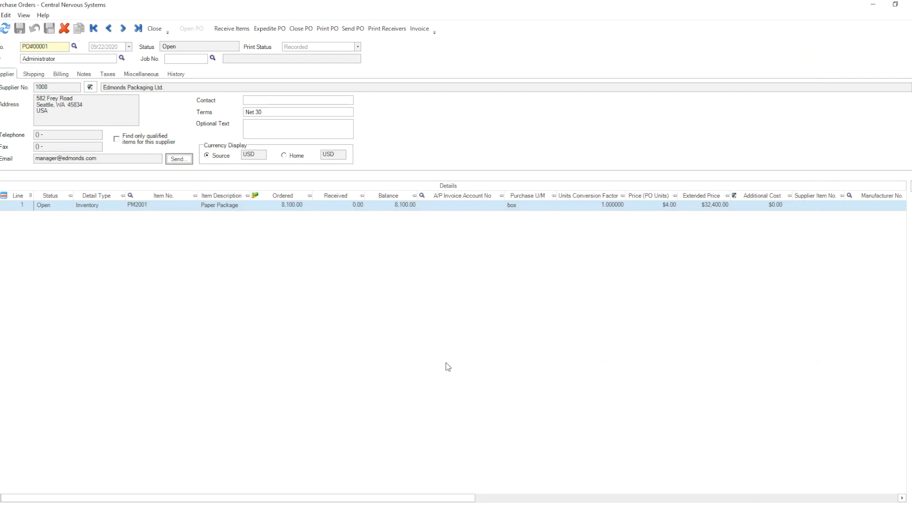
{"action": "left_click", "coordinate": [355, 30]}
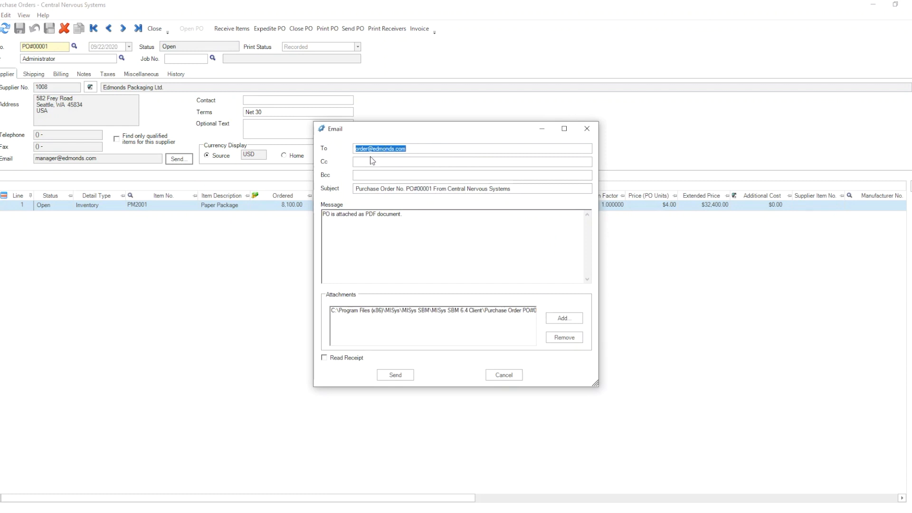
{"action": "left_click", "coordinate": [416, 150]}
{"action": "left_click_drag", "start_coordinate": [416, 150], "coordinate": [352, 149]}
{"action": "left_click", "coordinate": [453, 150]}
{"action": "left_click_drag", "start_coordinate": [411, 214], "coordinate": [323, 214]}
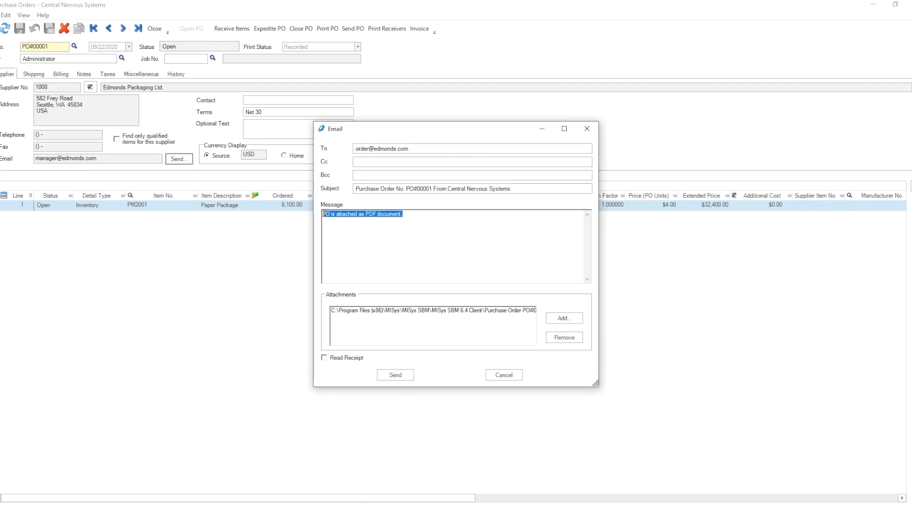
{"action": "left_click", "coordinate": [366, 247]}
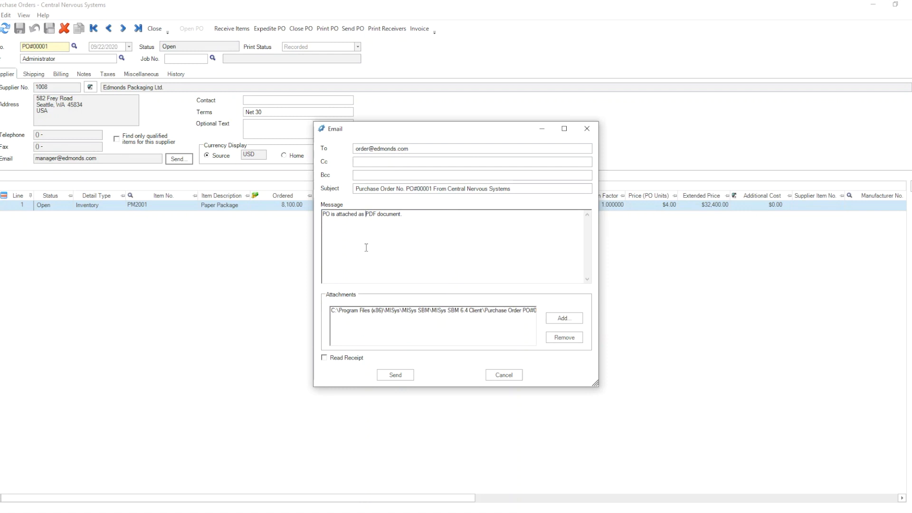
{"action": "left_click_drag", "start_coordinate": [432, 219], "coordinate": [305, 217]}
{"action": "type", "text": "T"}
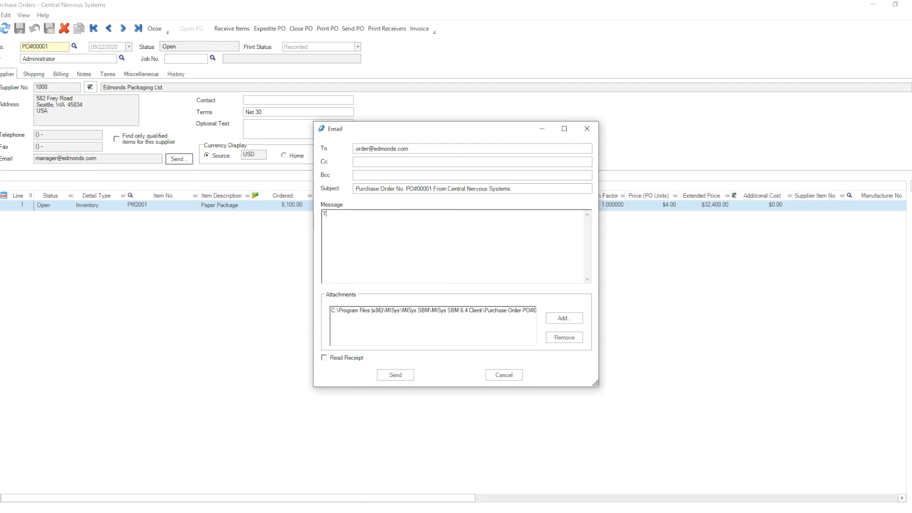
{"action": "type", "text": "EST chanhe"}
{"action": "key", "text": "BackSpace"}
{"action": "key", "text": "BackSpace"}
{"action": "type", "text": "ge"}
{"action": "left_click", "coordinate": [386, 314]}
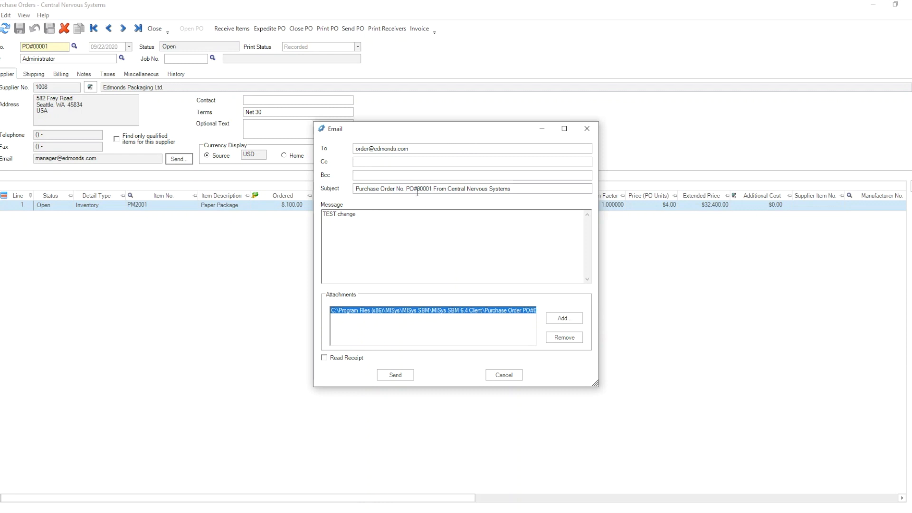
{"action": "left_click_drag", "start_coordinate": [407, 189], "coordinate": [532, 191]}
{"action": "left_click", "coordinate": [462, 190]}
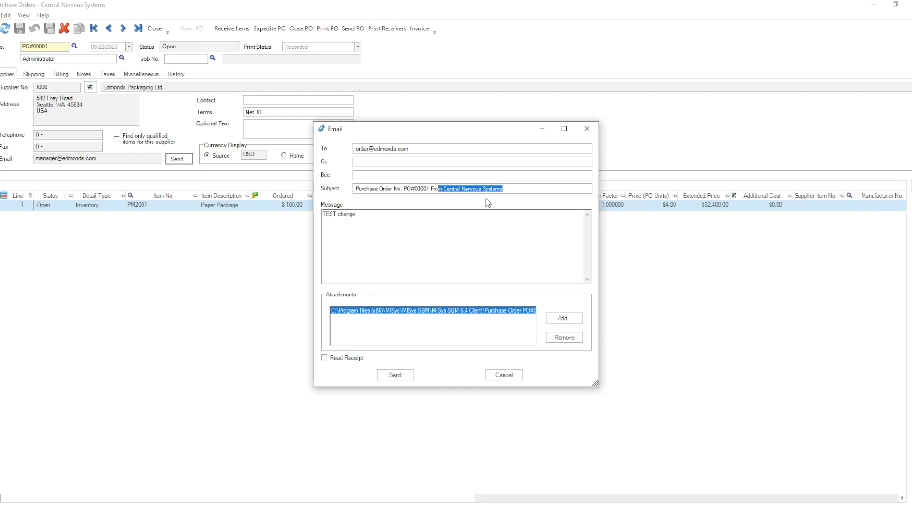
{"action": "left_click", "coordinate": [449, 190]}
{"action": "left_click", "coordinate": [509, 379]}
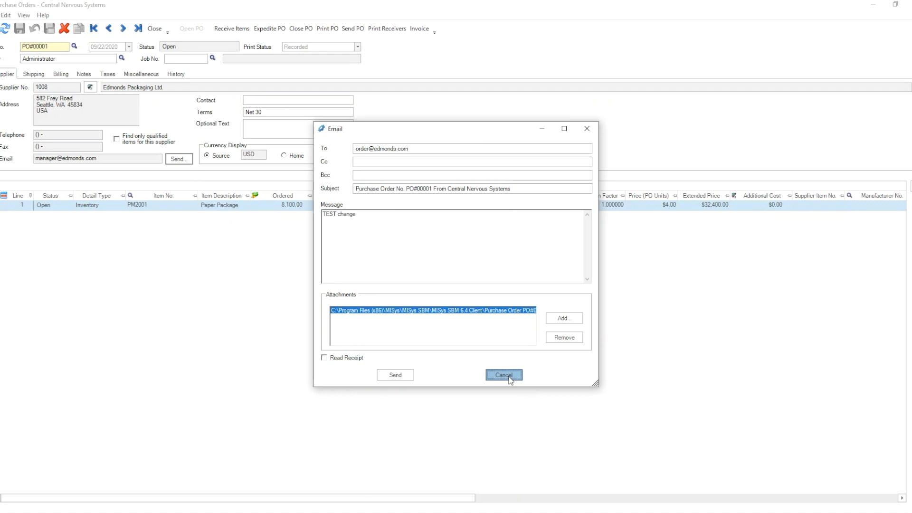
{"action": "left_click", "coordinate": [509, 379]}
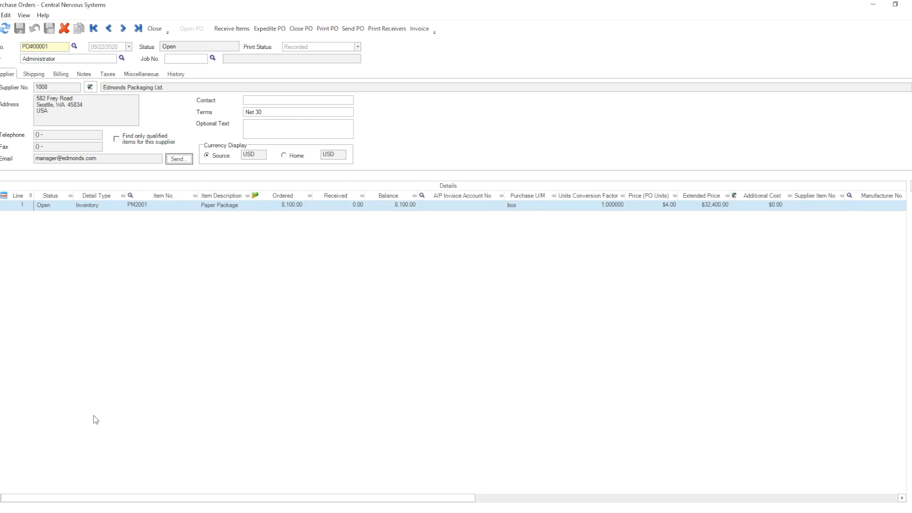
- Open supplier 1008, Edmonds Packaging Ltd., from the PO and inspect its contact email
{"action": "left_click", "coordinate": [90, 88]}
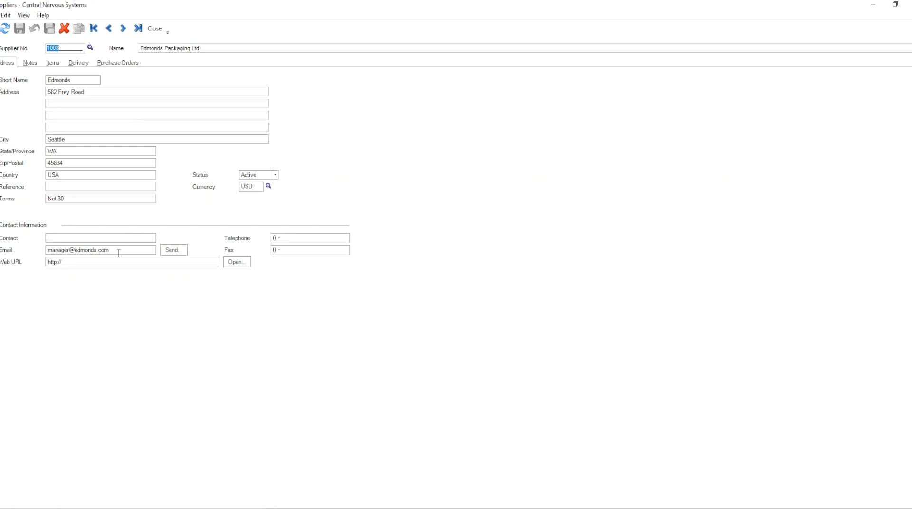
{"action": "left_click_drag", "start_coordinate": [119, 252], "coordinate": [49, 252]}
{"action": "left_click", "coordinate": [114, 252]}
- On the Delivery tab, append a comma and a second address to the PO recipient email
{"action": "left_click", "coordinate": [81, 64]}
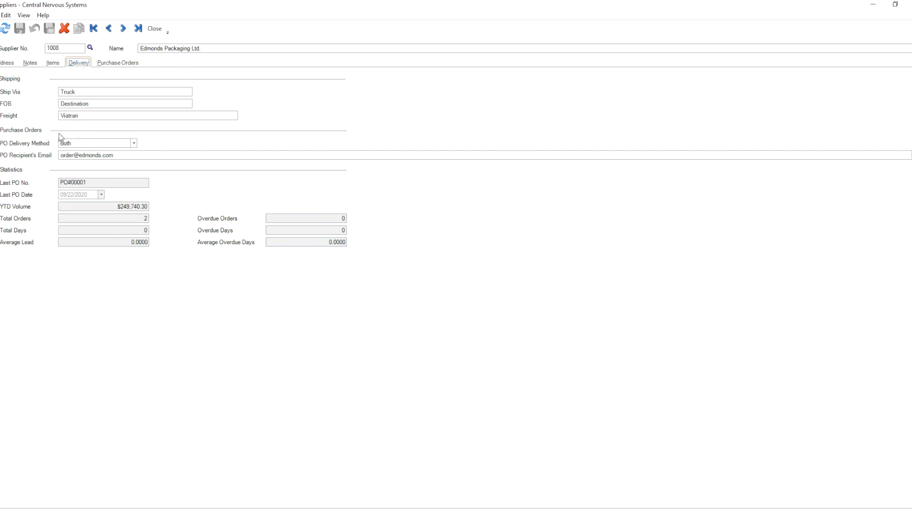
{"action": "left_click", "coordinate": [114, 157]}
{"action": "left_click", "coordinate": [53, 63]}
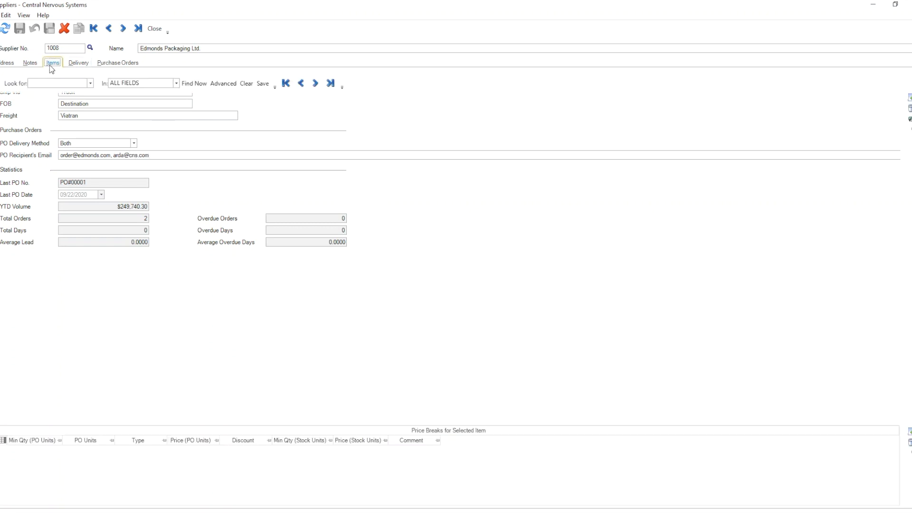
- Return to PO#00001, refresh it, and reopen Send PO addressed to both recipients
{"action": "left_click", "coordinate": [155, 29]}
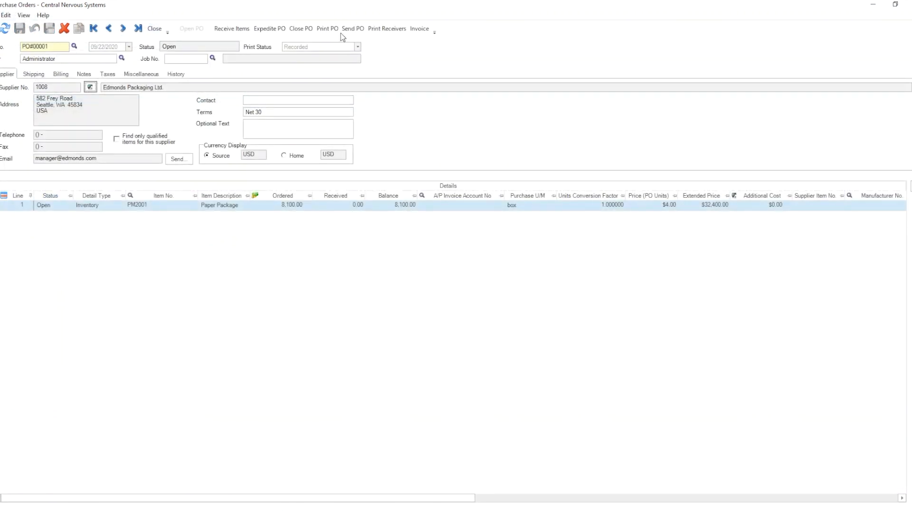
{"action": "left_click", "coordinate": [346, 31]}
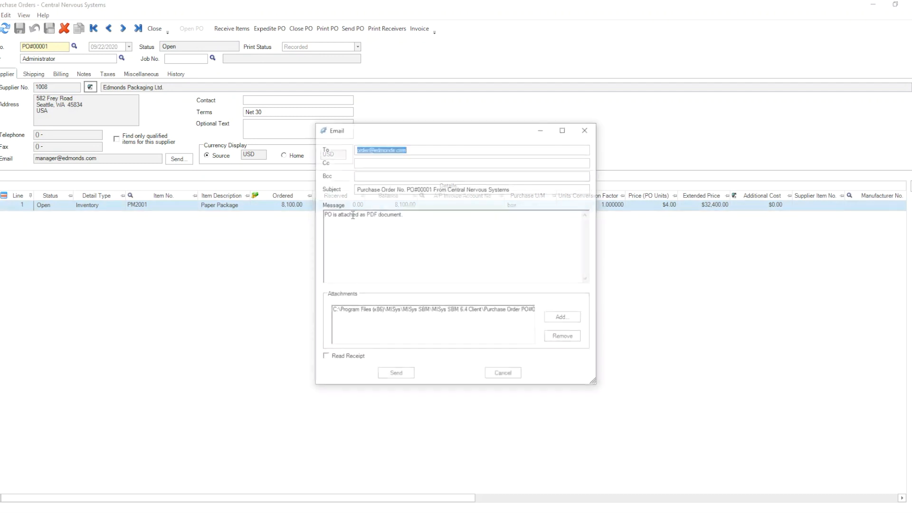
{"action": "left_click", "coordinate": [512, 376]}
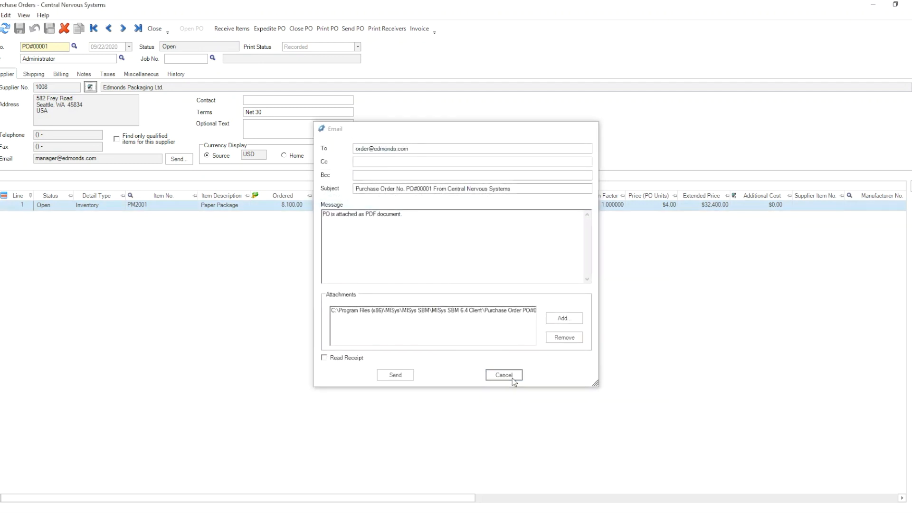
{"action": "left_click", "coordinate": [5, 29]}
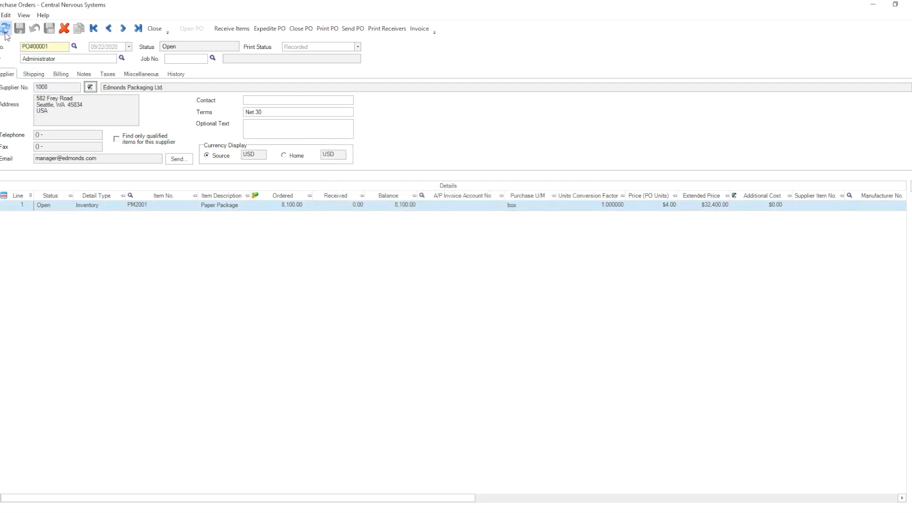
{"action": "left_click", "coordinate": [360, 33]}
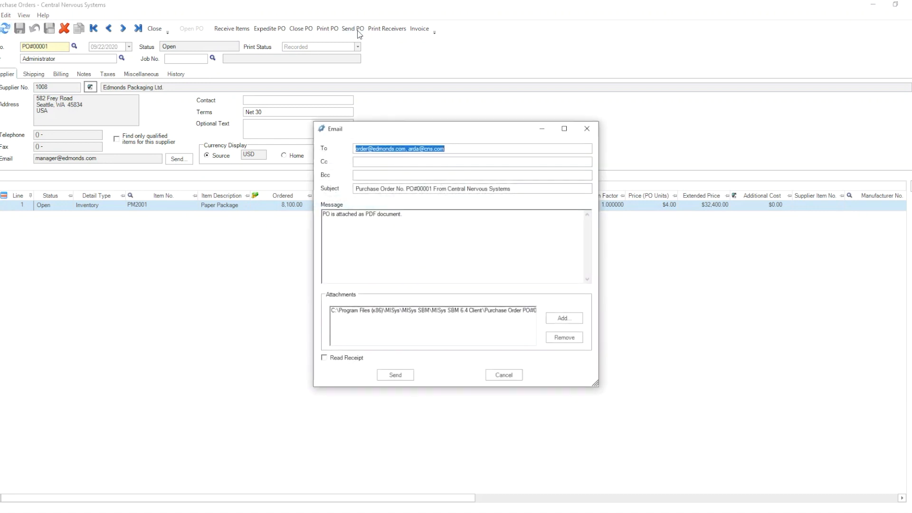
{"action": "left_click", "coordinate": [450, 151]}
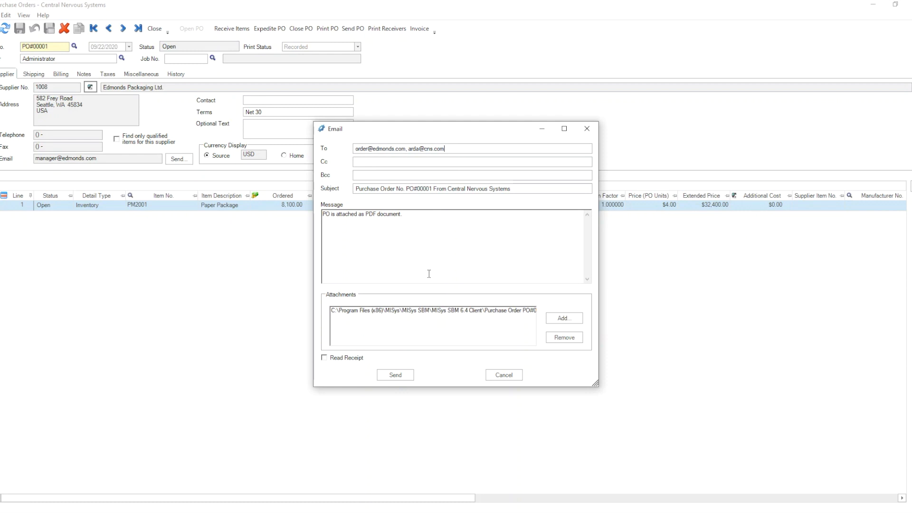